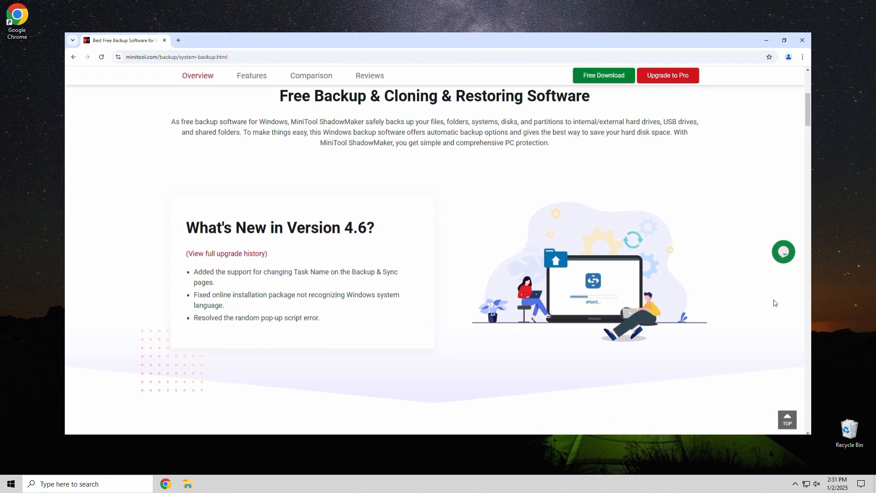
Scroll through the ShadowMaker product page to review its listed features
{"action": "scroll", "coordinate": [775, 303], "scroll_direction": "down", "scroll_amount": 1}
{"action": "scroll", "coordinate": [775, 303], "scroll_direction": "down", "scroll_amount": 1}
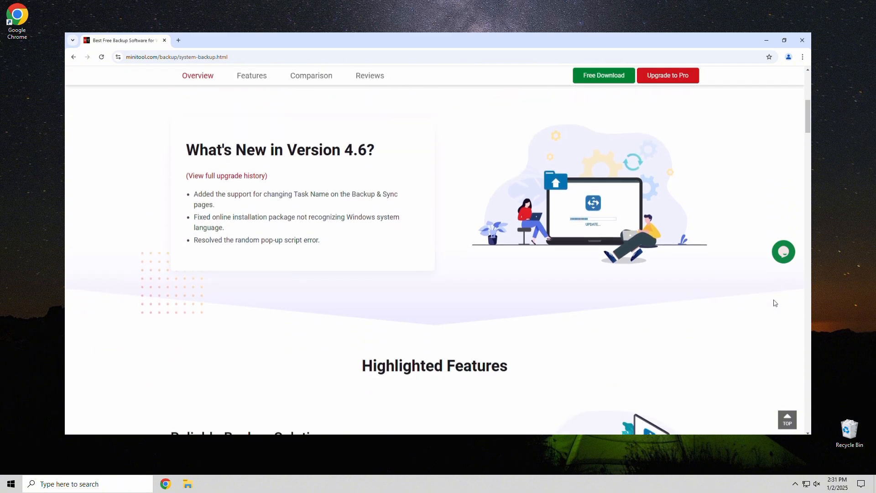
{"action": "scroll", "coordinate": [775, 303], "scroll_direction": "down", "scroll_amount": 2}
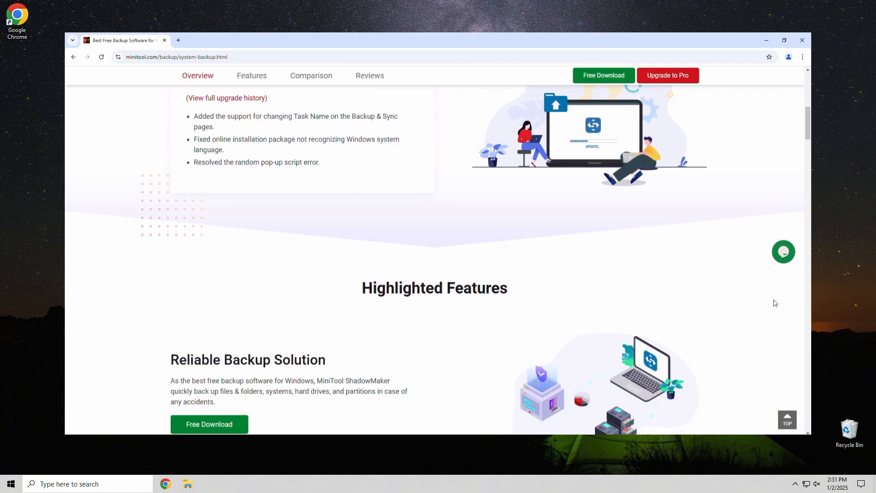
{"action": "scroll", "coordinate": [775, 303], "scroll_direction": "down", "scroll_amount": 2}
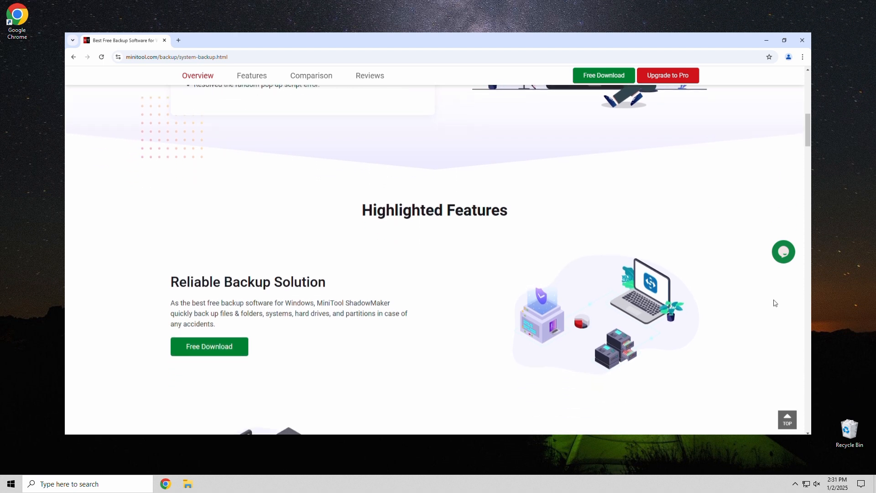
{"action": "scroll", "coordinate": [774, 304], "scroll_direction": "down", "scroll_amount": 1}
{"action": "scroll", "coordinate": [775, 303], "scroll_direction": "down", "scroll_amount": 2}
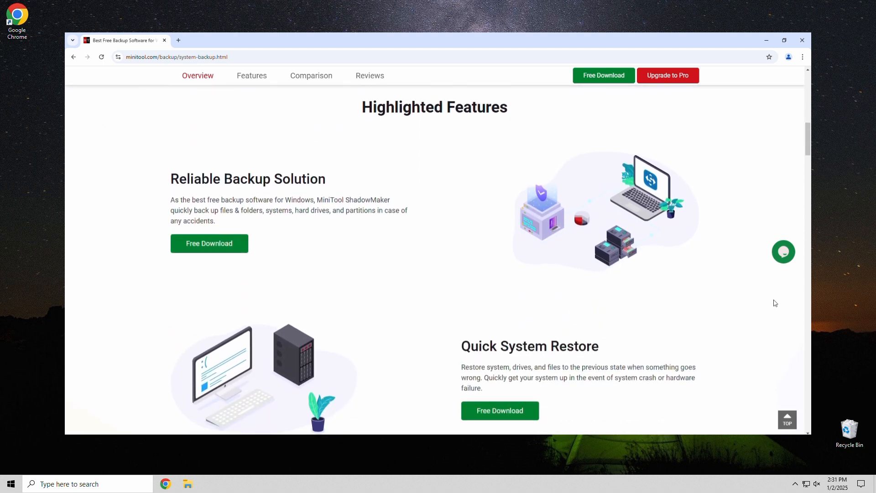
{"action": "scroll", "coordinate": [774, 303], "scroll_direction": "down", "scroll_amount": 1}
{"action": "scroll", "coordinate": [775, 303], "scroll_direction": "down", "scroll_amount": 1}
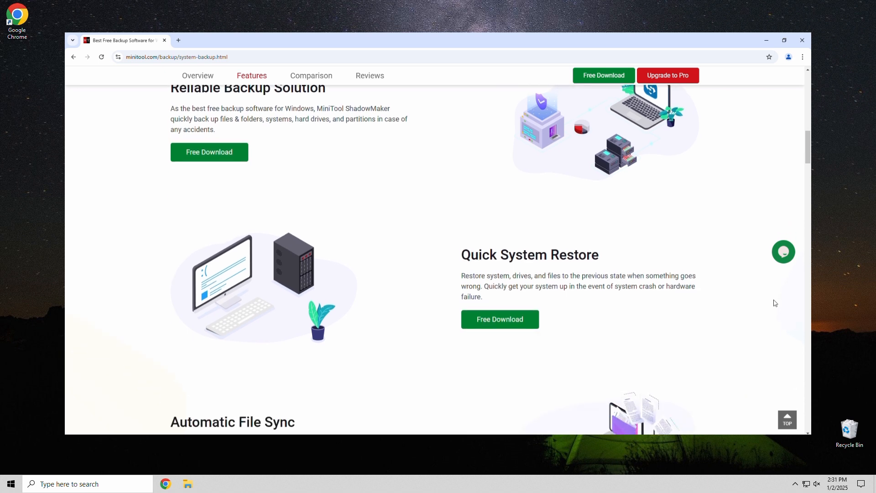
{"action": "scroll", "coordinate": [774, 303], "scroll_direction": "down", "scroll_amount": 1}
{"action": "scroll", "coordinate": [774, 303], "scroll_direction": "down", "scroll_amount": 3}
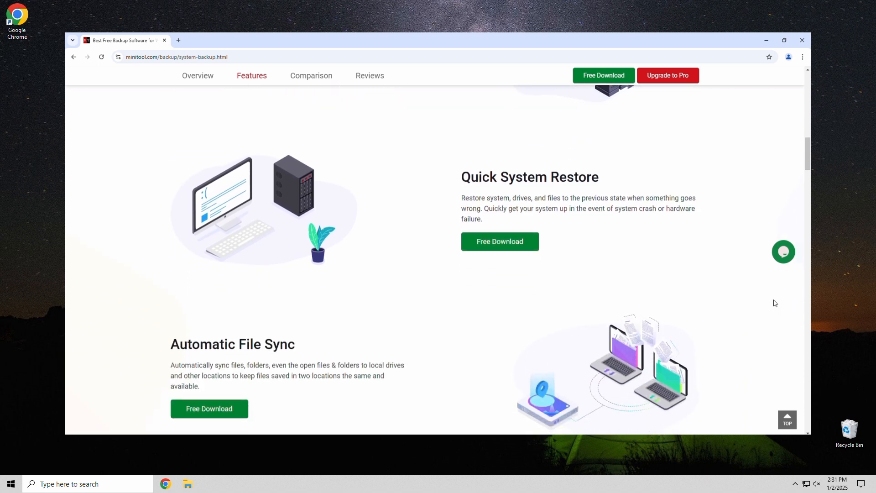
{"action": "scroll", "coordinate": [775, 303], "scroll_direction": "down", "scroll_amount": 3}
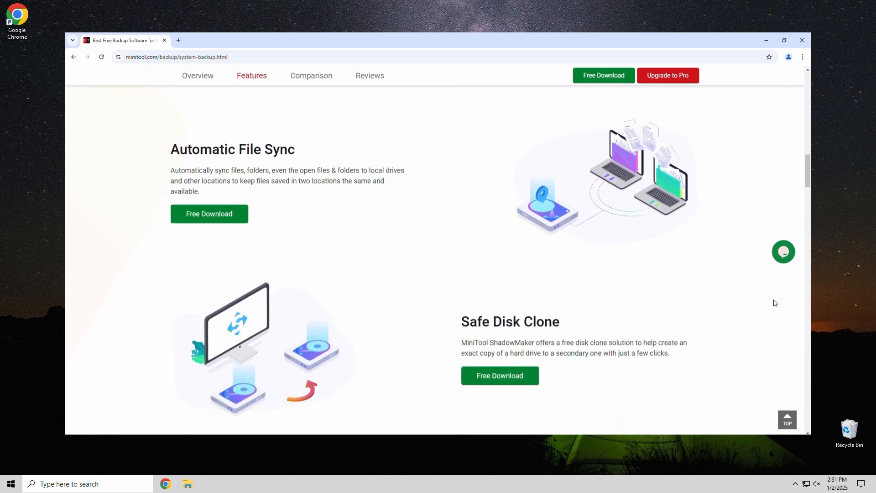
{"action": "scroll", "coordinate": [775, 303], "scroll_direction": "down", "scroll_amount": 3}
{"action": "scroll", "coordinate": [774, 303], "scroll_direction": "down", "scroll_amount": 3}
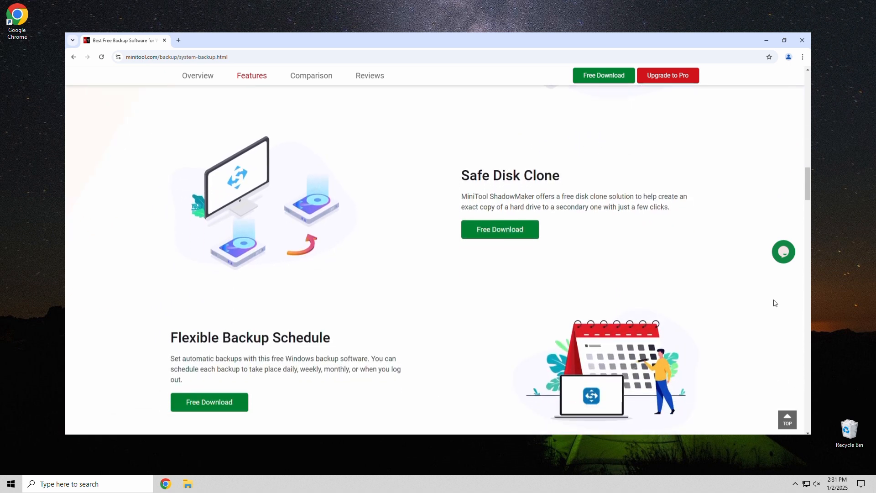
{"action": "scroll", "coordinate": [774, 303], "scroll_direction": "down", "scroll_amount": 3}
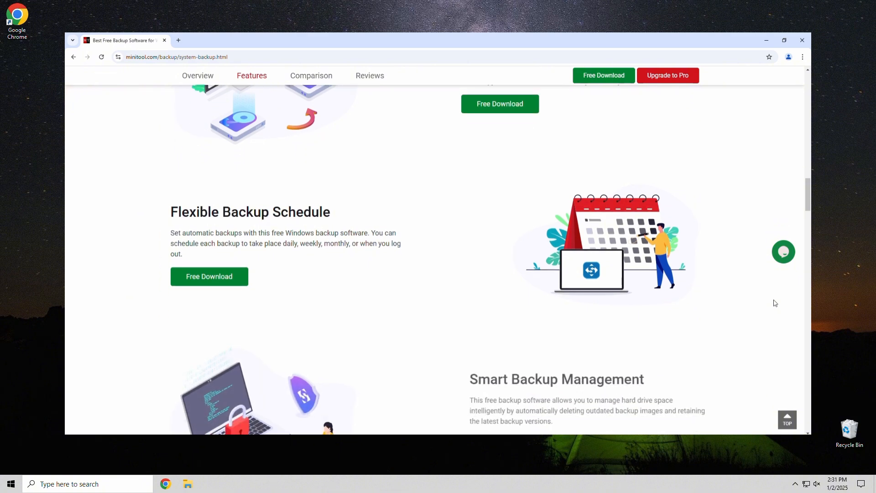
{"action": "scroll", "coordinate": [775, 303], "scroll_direction": "down", "scroll_amount": 3}
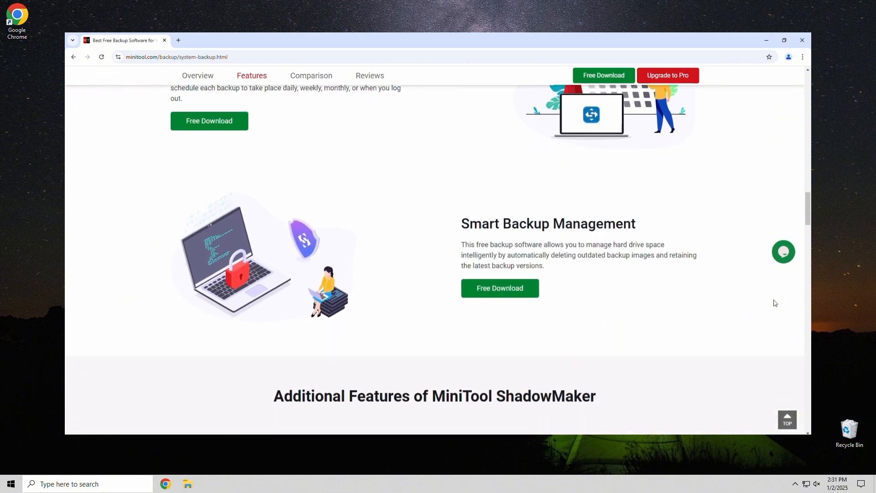
{"action": "scroll", "coordinate": [775, 303], "scroll_direction": "down", "scroll_amount": 3}
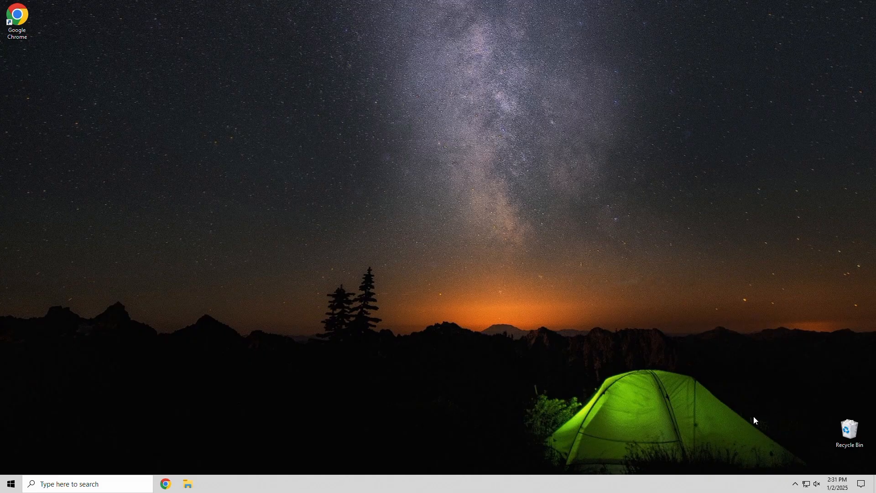
Open Chrome and search Google for minitool shadowmaker
{"action": "left_click", "coordinate": [16, 24]}
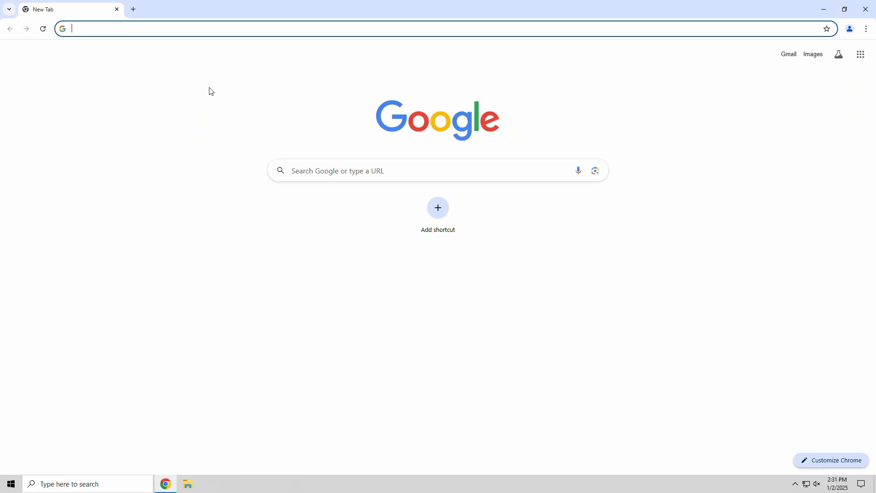
{"action": "type", "text": "m"}
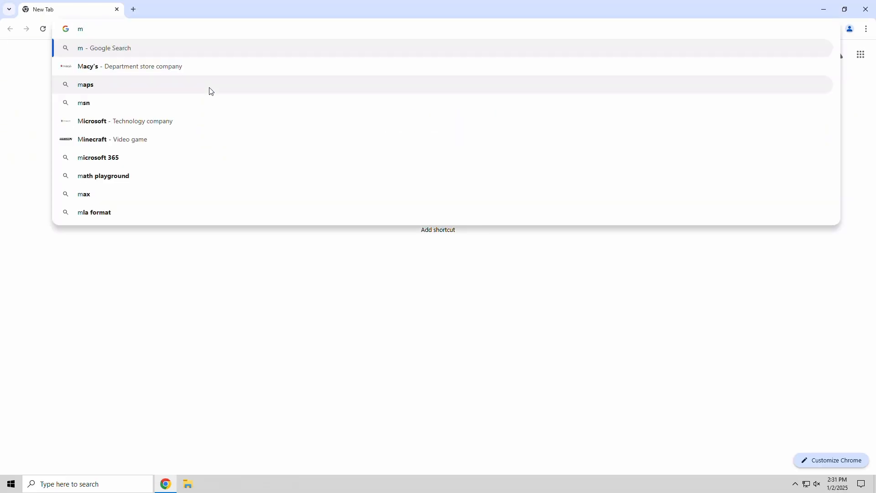
{"action": "type", "text": "initool s"}
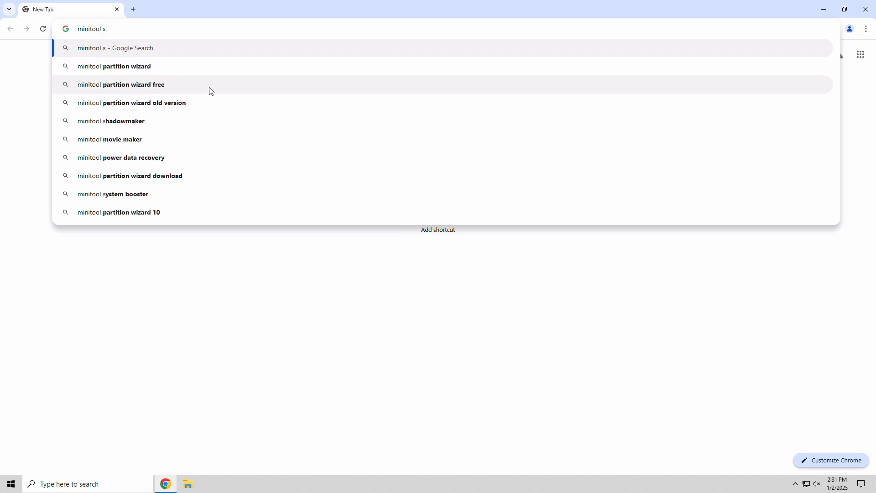
{"action": "type", "text": "hadowmaker"}
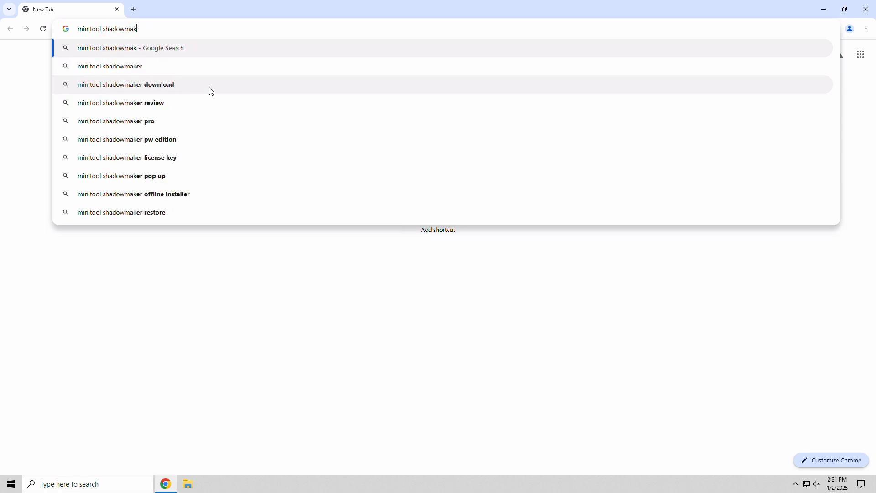
{"action": "key", "text": "Return"}
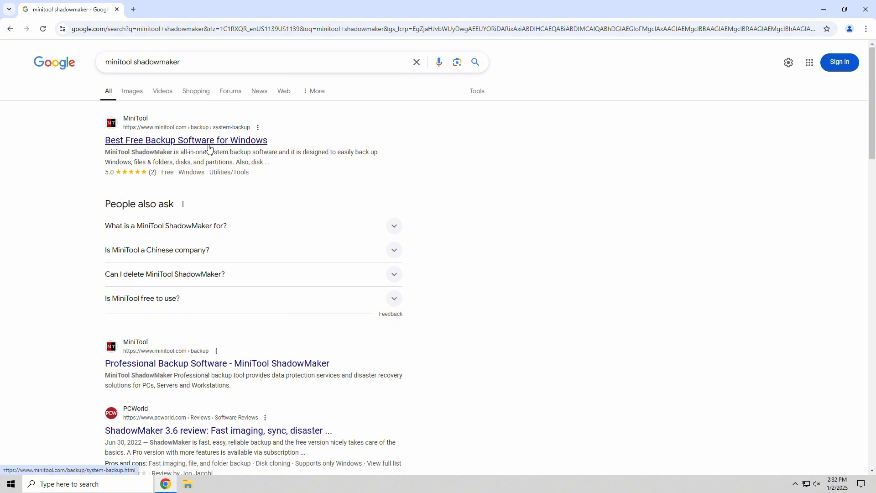
Open the official MiniTool backup page from the results and download ShadowMaker Free
{"action": "left_click", "coordinate": [209, 142]}
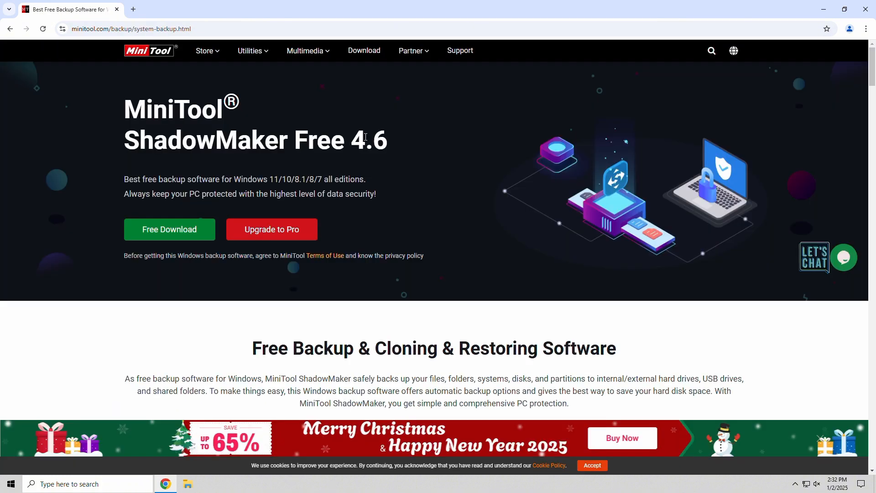
{"action": "left_click", "coordinate": [203, 227]}
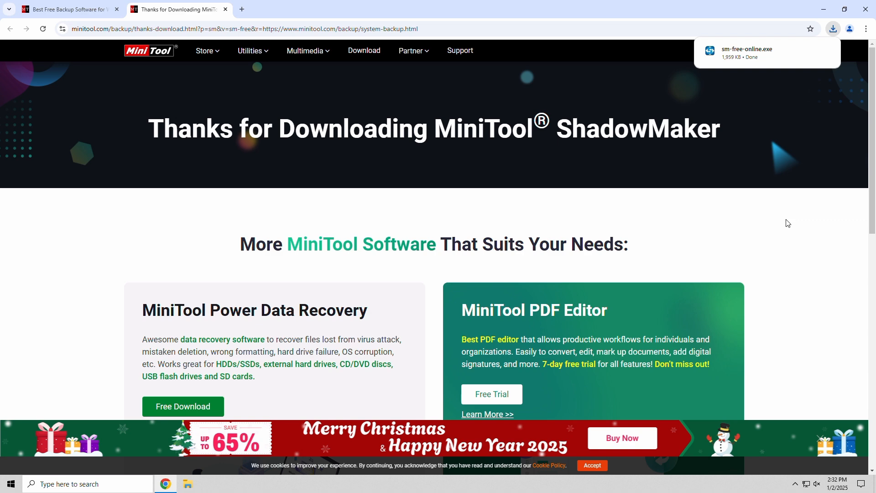
Run the downloaded sm-free-online.exe installer, install MiniTool ShadowMaker 4.6 and start the program
{"action": "left_click", "coordinate": [740, 56]}
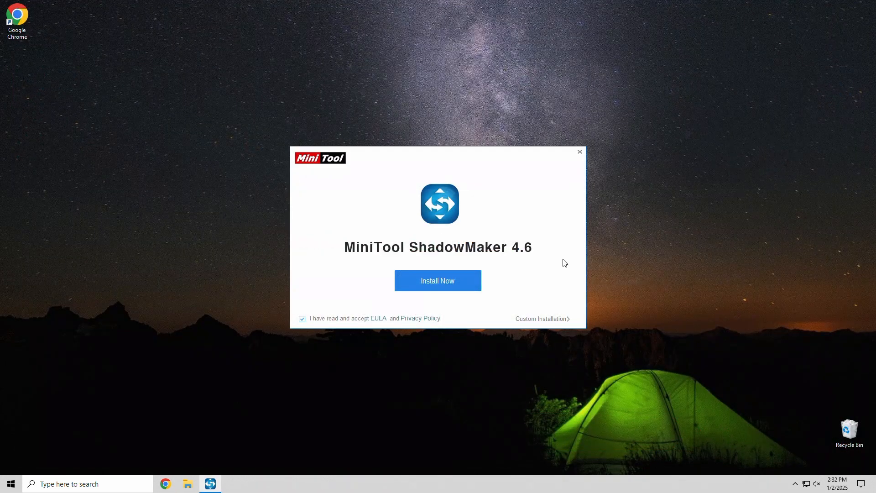
{"action": "left_click", "coordinate": [458, 283]}
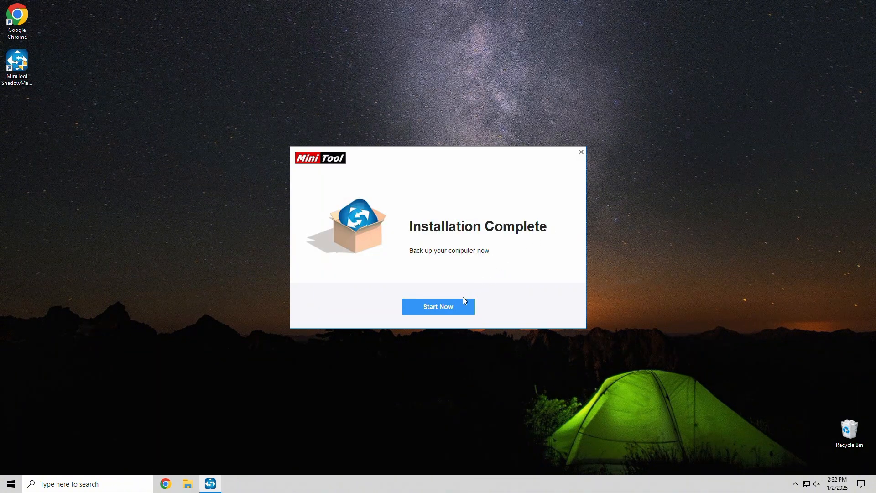
{"action": "left_click", "coordinate": [458, 309]}
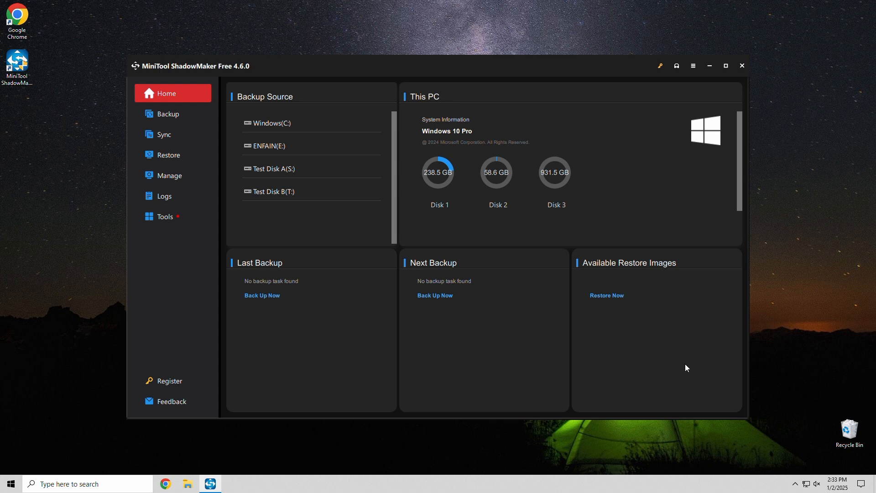
Create a new backup whose source is the Public Documents and Downloads folders under Folders and Files
{"action": "left_click", "coordinate": [179, 114]}
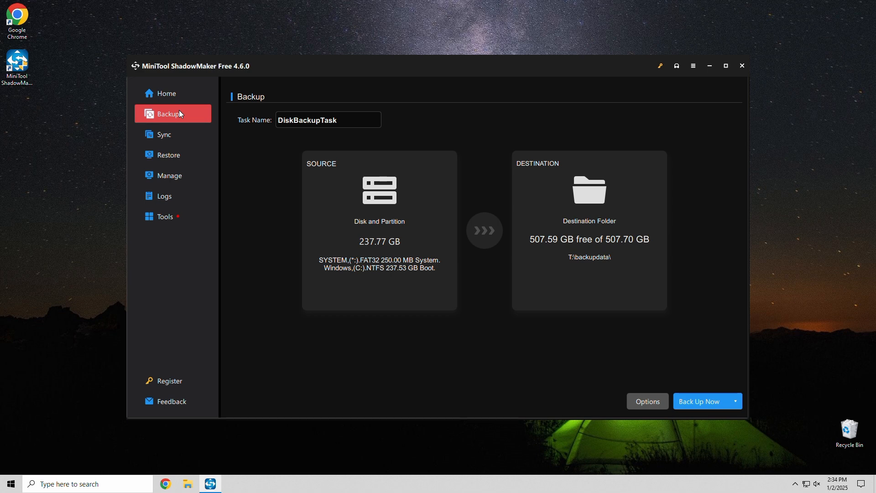
{"action": "left_click", "coordinate": [355, 189]}
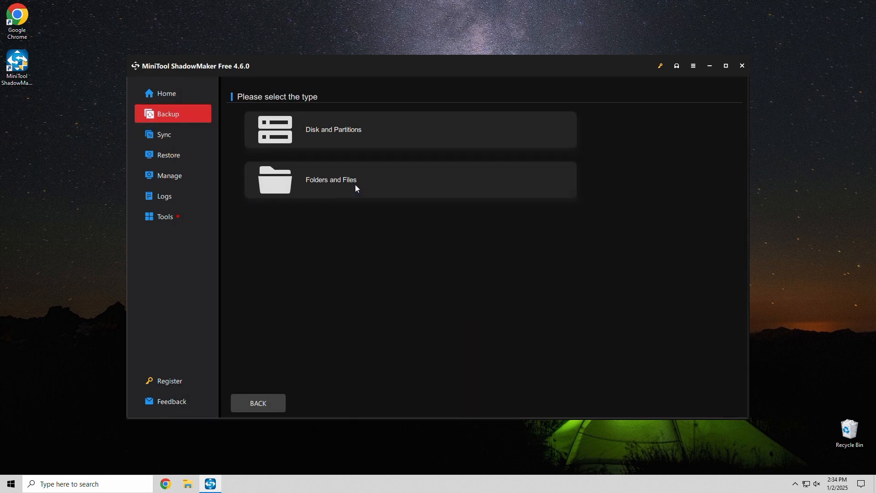
{"action": "left_click", "coordinate": [356, 183]}
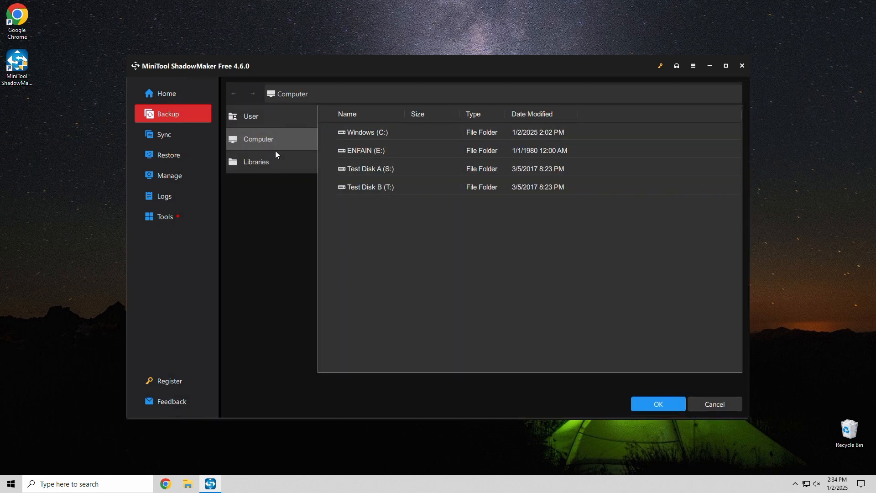
{"action": "left_click", "coordinate": [274, 163]}
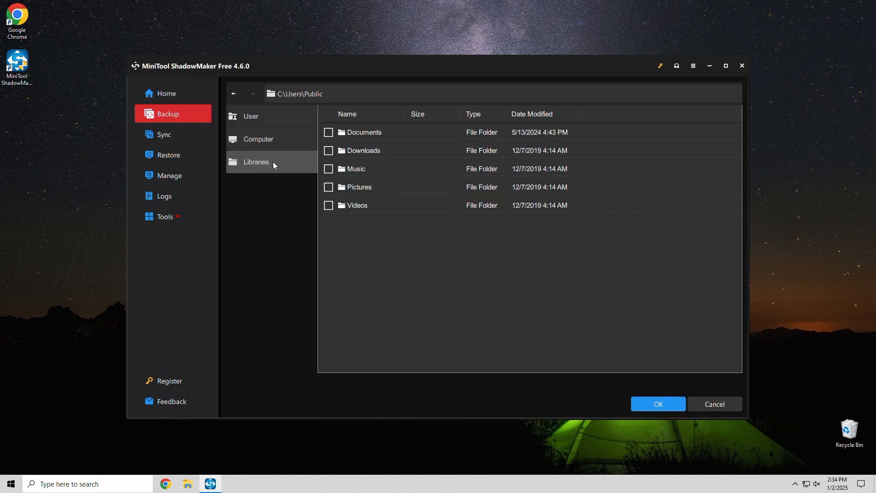
{"action": "left_click", "coordinate": [329, 151]}
{"action": "left_click", "coordinate": [645, 406]}
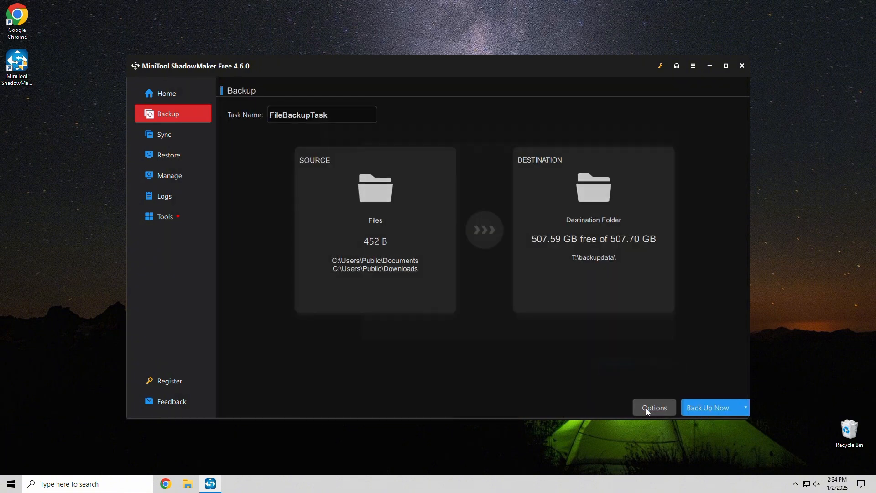
Set the backup destination to Test Disk A (S:) and run the FileBackupTask backup now
{"action": "left_click", "coordinate": [624, 256]}
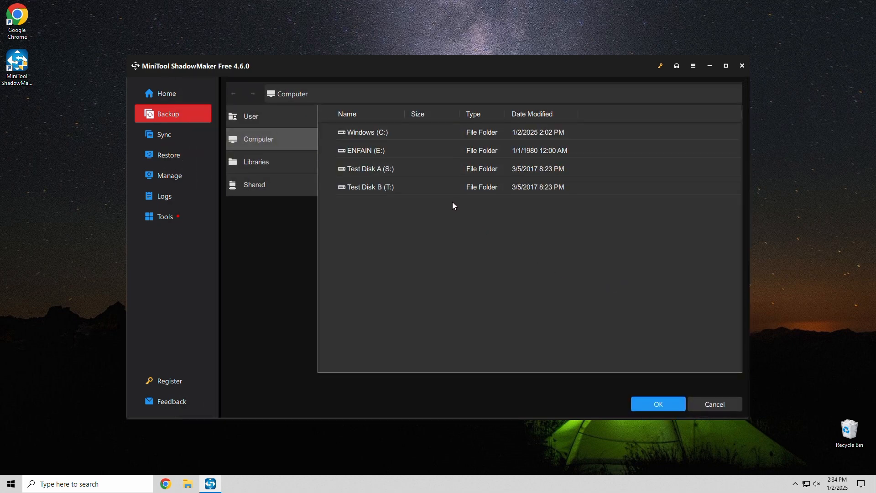
{"action": "left_click", "coordinate": [398, 170]}
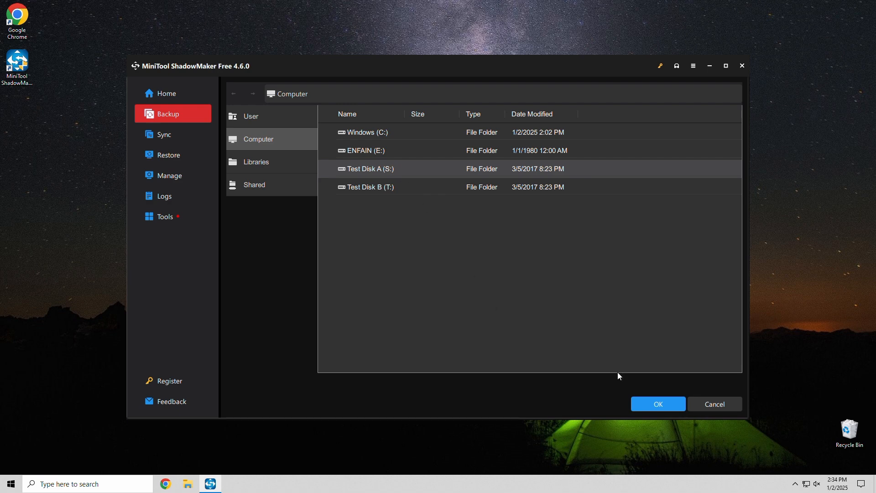
{"action": "left_click", "coordinate": [648, 404]}
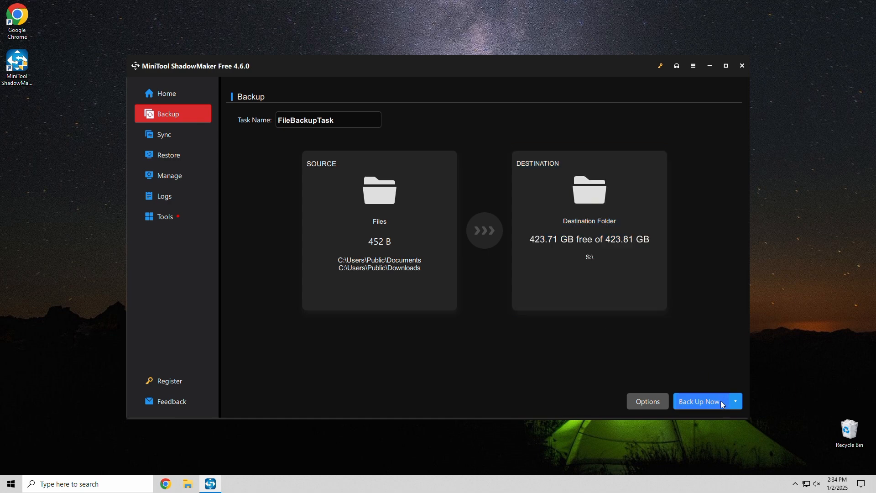
{"action": "left_click", "coordinate": [715, 407]}
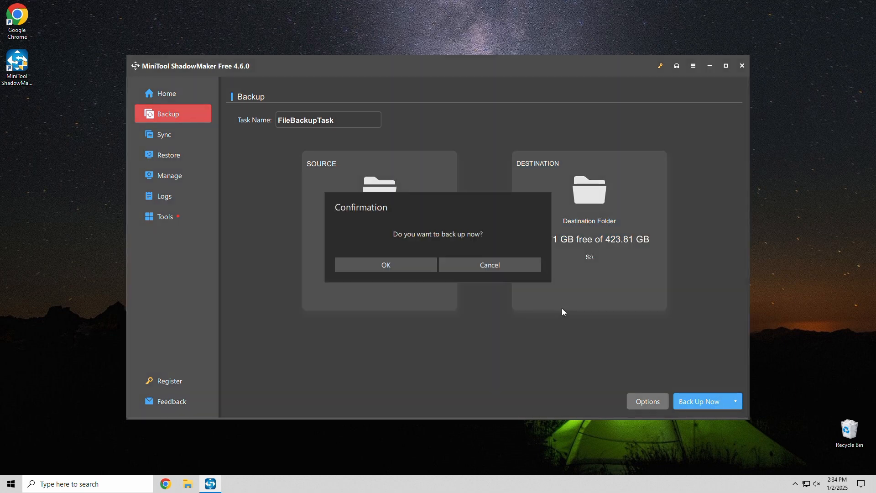
{"action": "left_click", "coordinate": [423, 268]}
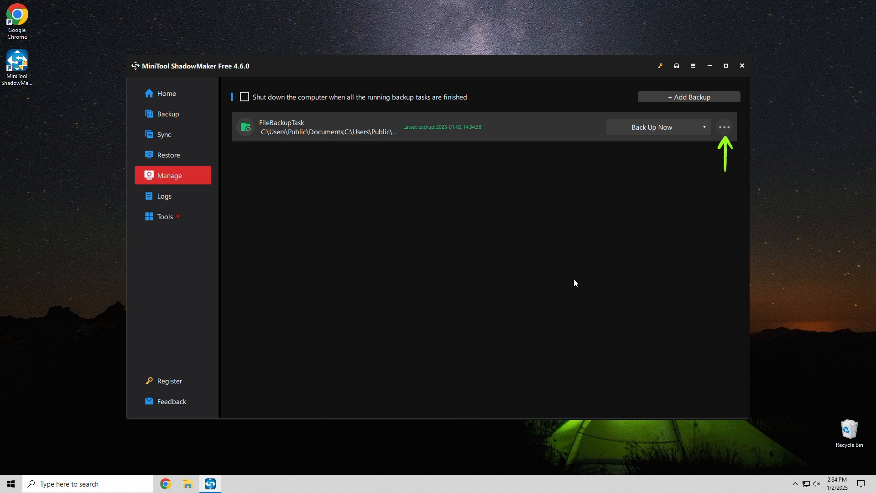
Open the backup task's schedule editor, switch the schedule on and choose a Weekly schedule
{"action": "left_click", "coordinate": [724, 130]}
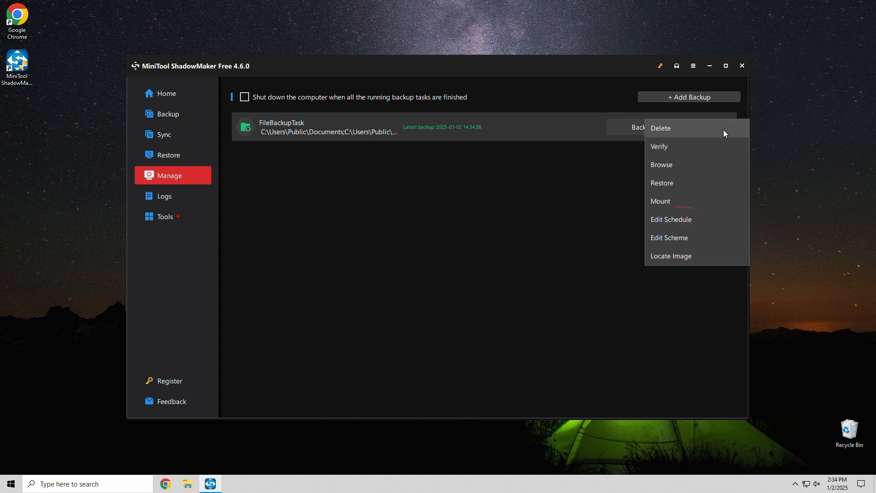
{"action": "left_click", "coordinate": [694, 221]}
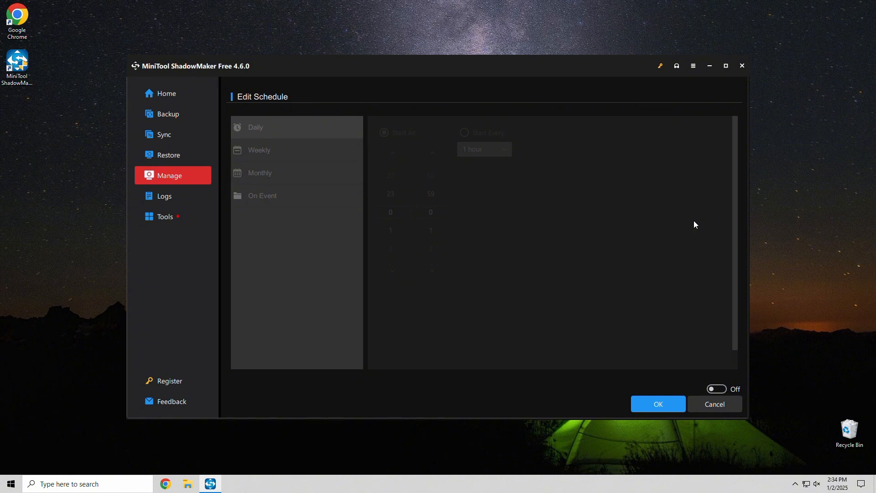
{"action": "left_click", "coordinate": [713, 390]}
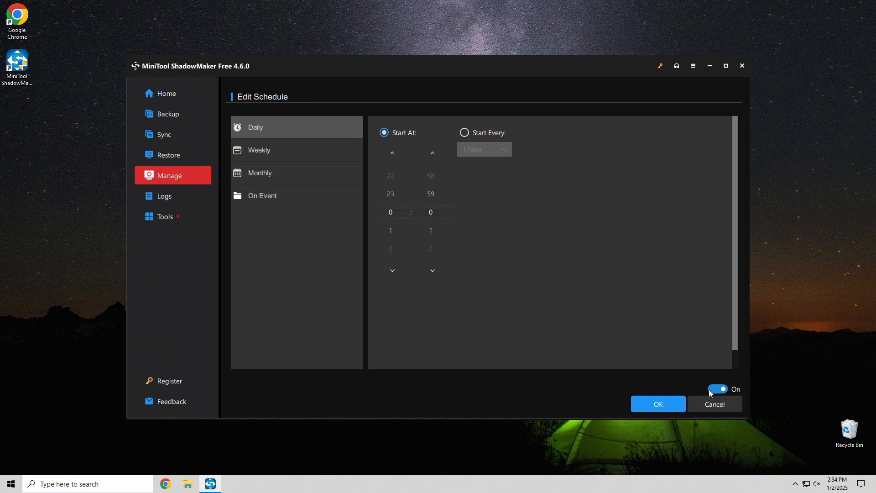
{"action": "left_click", "coordinate": [277, 155]}
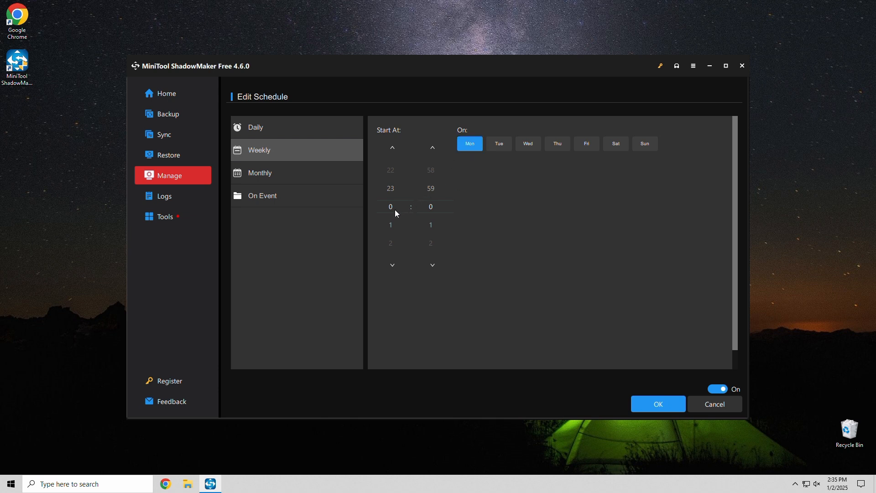
Adjust the weekly start hour for Monday and save the updated schedule
{"action": "scroll", "coordinate": [393, 213], "scroll_direction": "down", "scroll_amount": 1}
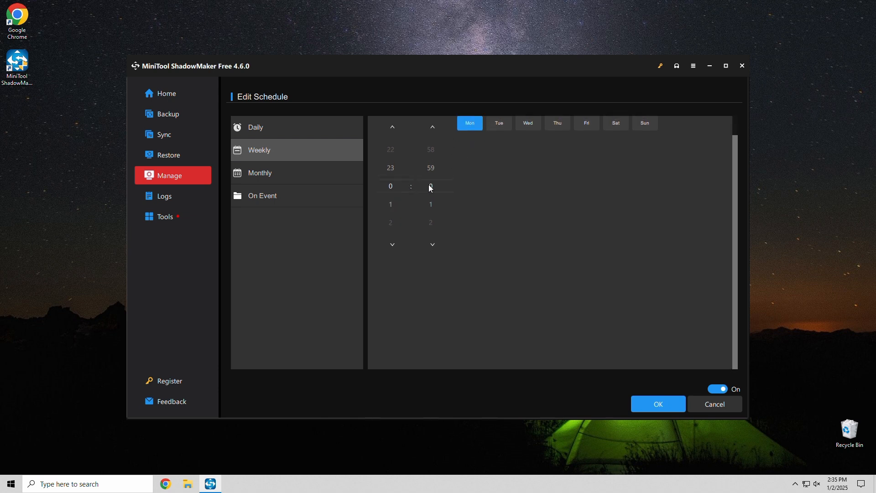
{"action": "left_click", "coordinate": [397, 250]}
{"action": "left_click", "coordinate": [397, 250]}
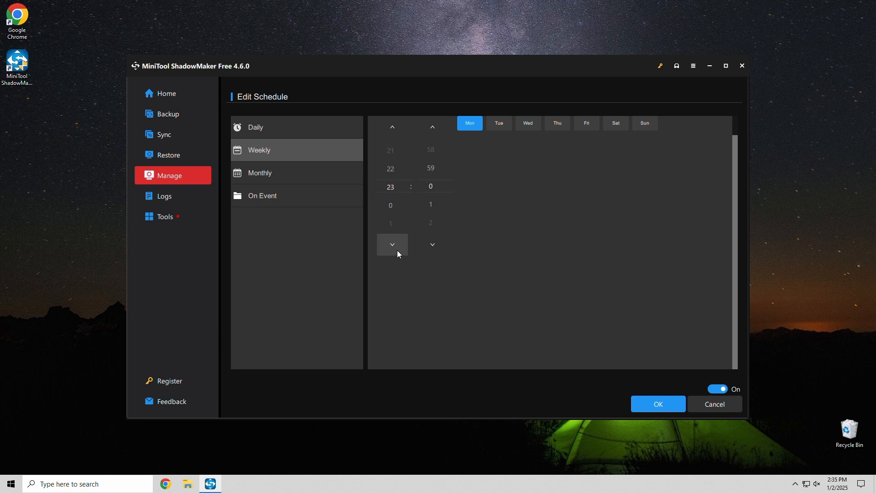
{"action": "left_click", "coordinate": [397, 250]}
{"action": "left_click", "coordinate": [397, 250]}
{"action": "left_click", "coordinate": [673, 406]}
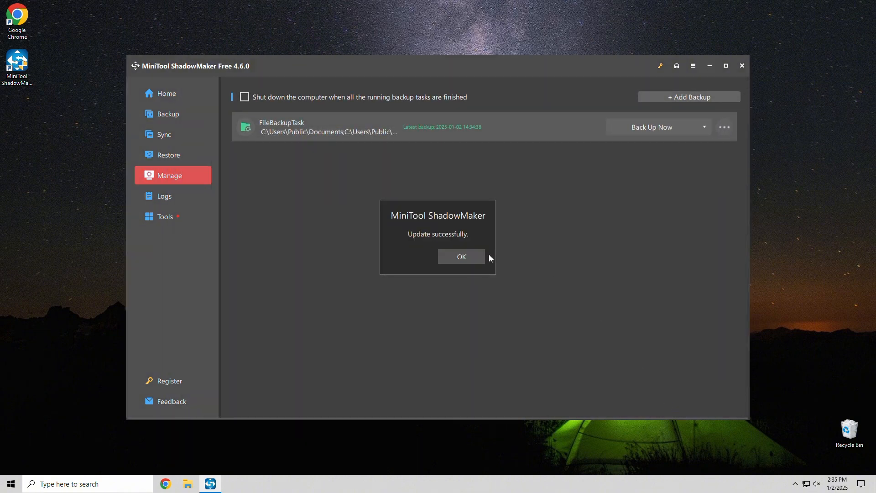
{"action": "left_click", "coordinate": [474, 257]}
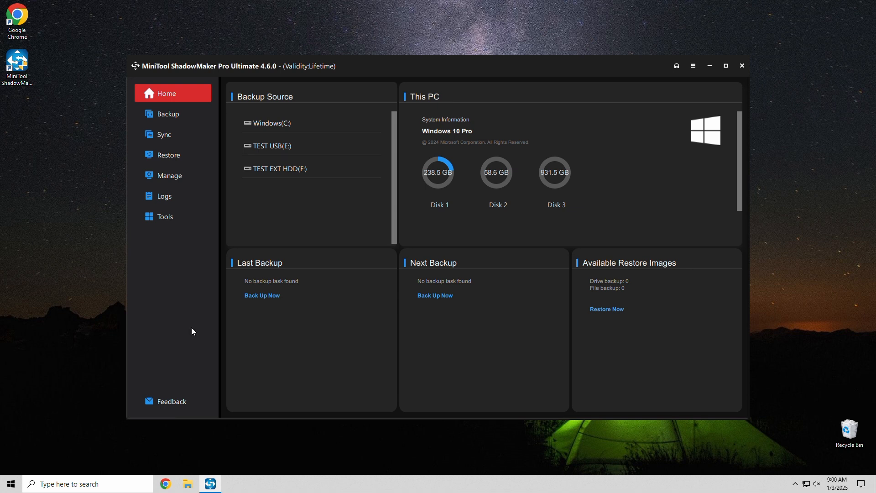
Start Clone Disk from the tools and choose Disk 2 (58.59 GB TONPHA USB) as the source disk
{"action": "left_click", "coordinate": [165, 220]}
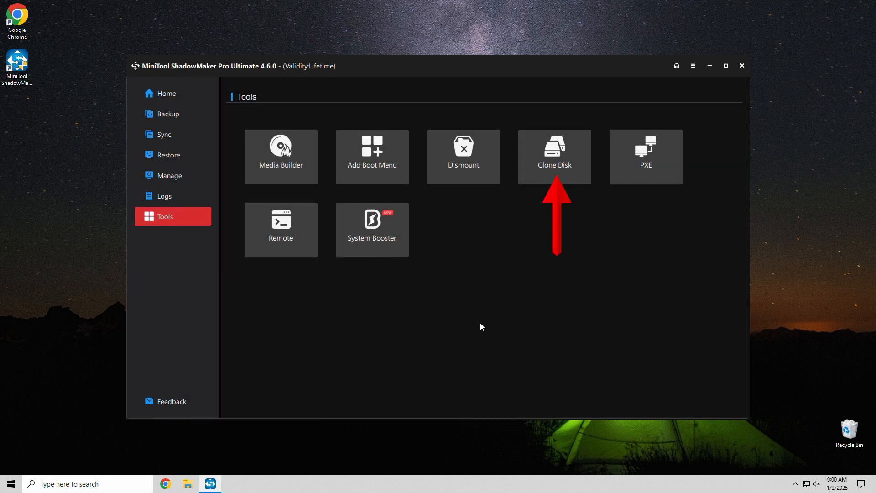
{"action": "left_click", "coordinate": [542, 182]}
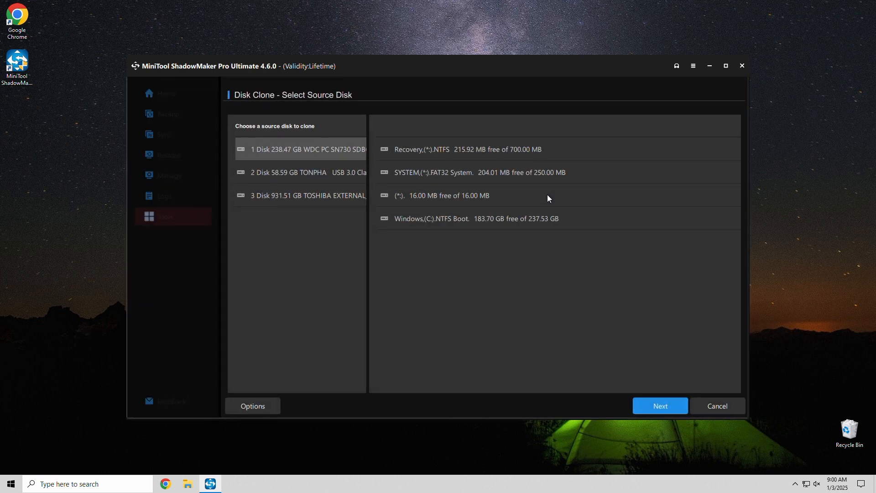
{"action": "left_click", "coordinate": [294, 181]}
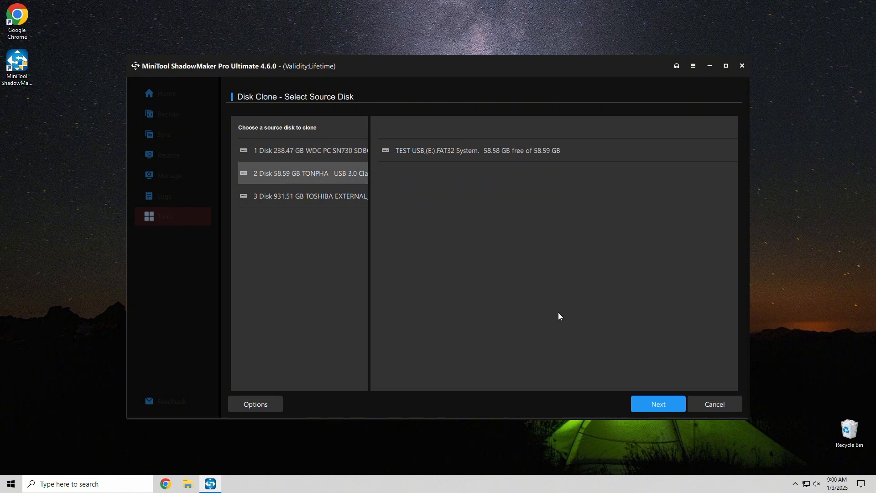
{"action": "left_click", "coordinate": [645, 402]}
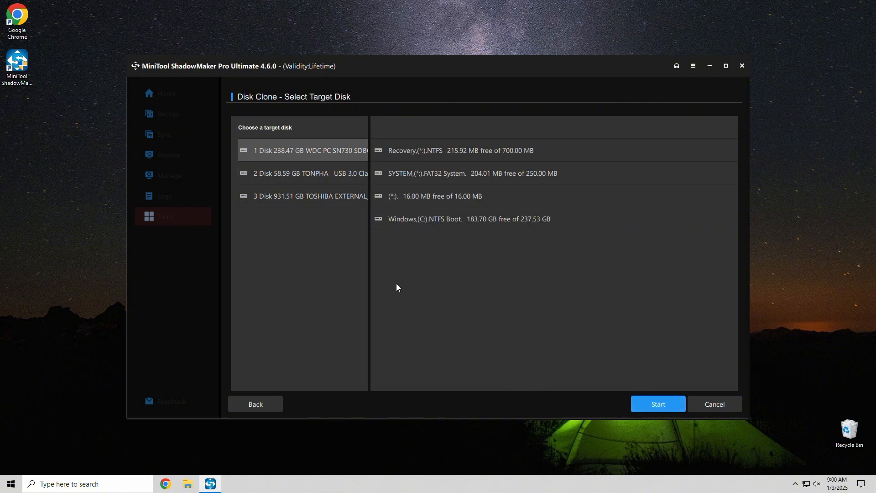
Select Disk 3 (931.51 GB TOSHIBA EXTERNAL) as the target disk and start cloning, accepting the data-loss warning
{"action": "left_click", "coordinate": [334, 200]}
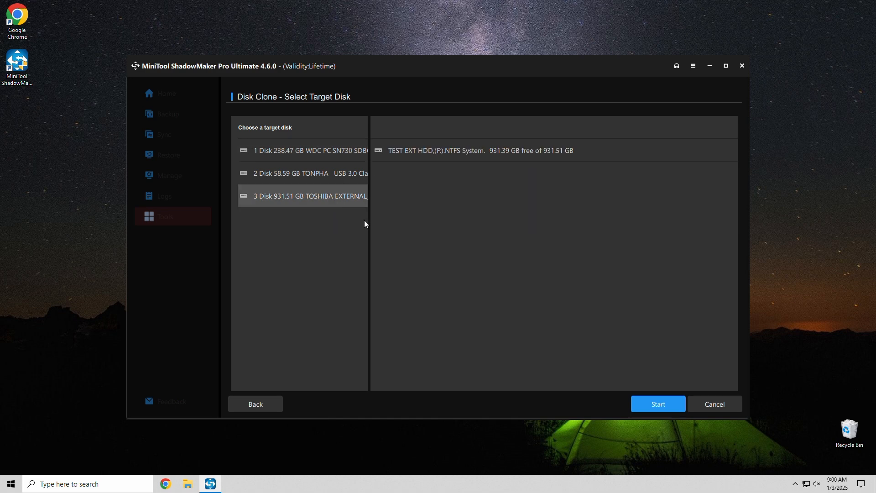
{"action": "left_click", "coordinate": [673, 404]}
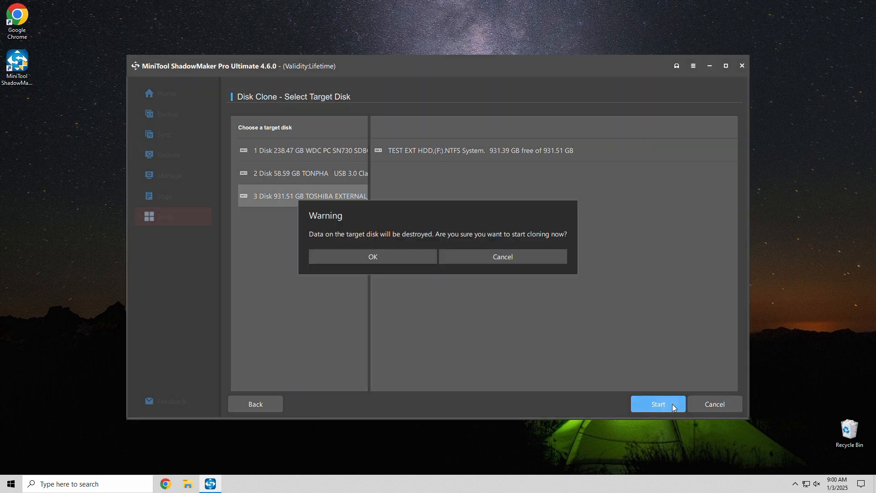
{"action": "left_click", "coordinate": [424, 260]}
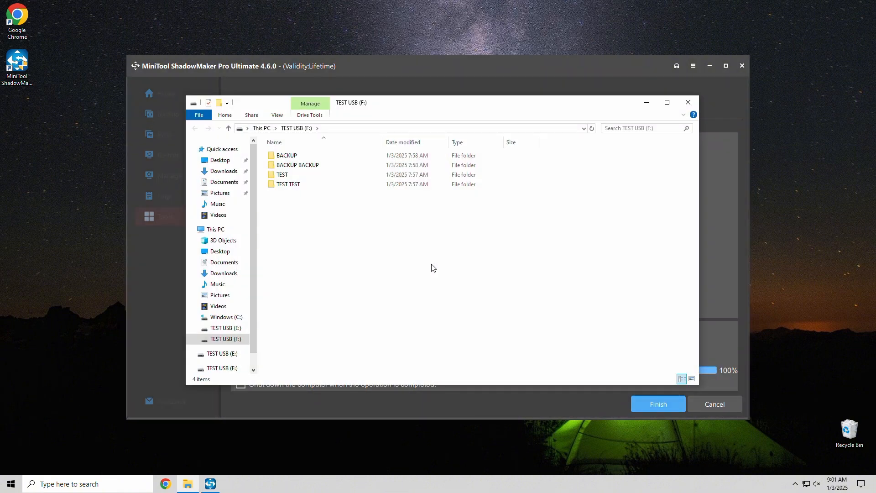
Close the opened drive window and finish the disk clone without shutting down the computer
{"action": "left_click", "coordinate": [688, 104]}
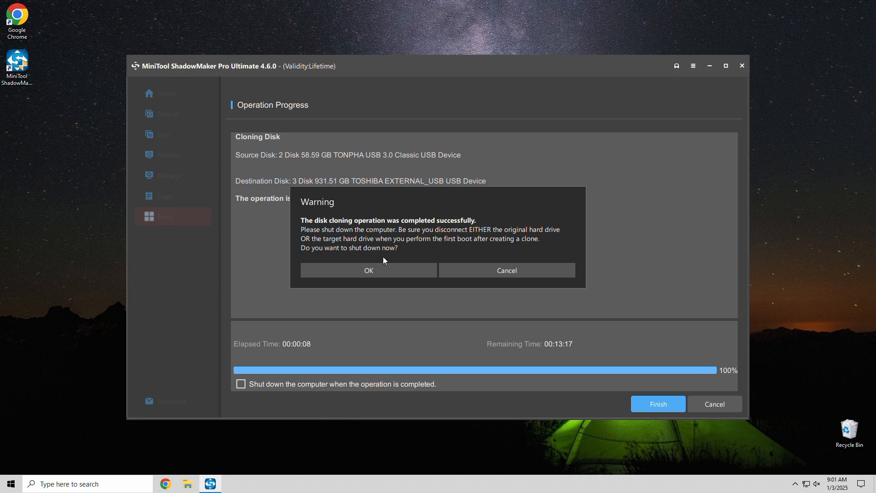
{"action": "left_click", "coordinate": [489, 272]}
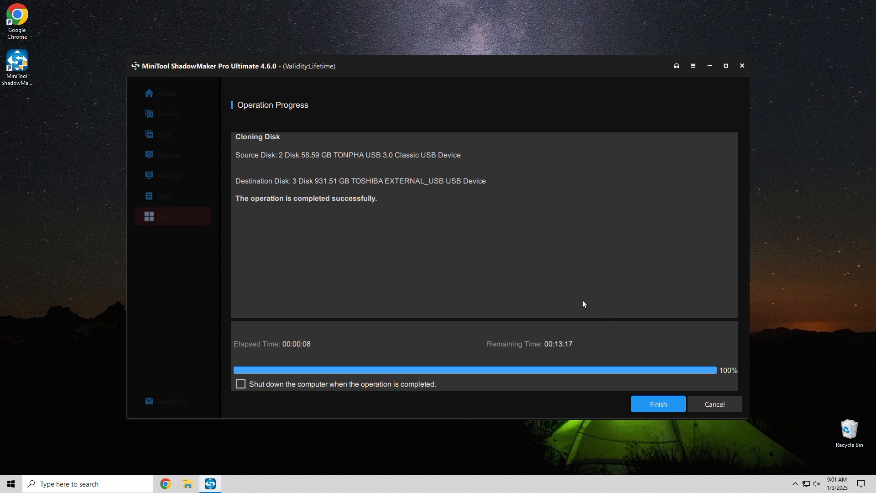
{"action": "left_click", "coordinate": [653, 405]}
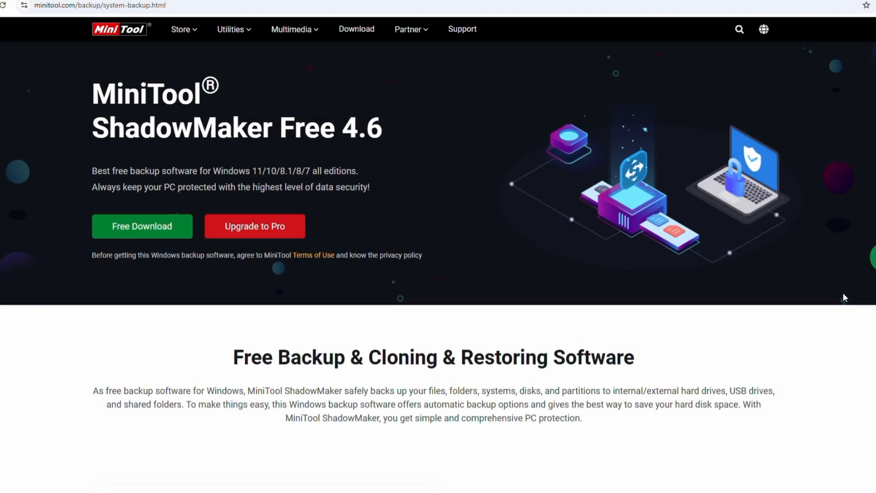
Scroll through the ShadowMaker Free 4.6 product page to review what's new and its highlighted features
{"action": "scroll", "coordinate": [873, 323], "scroll_direction": "down", "scroll_amount": 1}
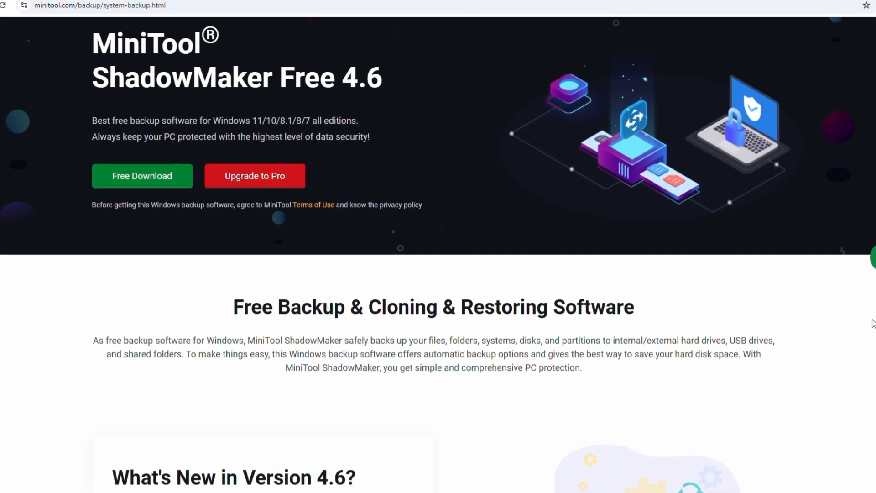
{"action": "scroll", "coordinate": [872, 323], "scroll_direction": "down", "scroll_amount": 4}
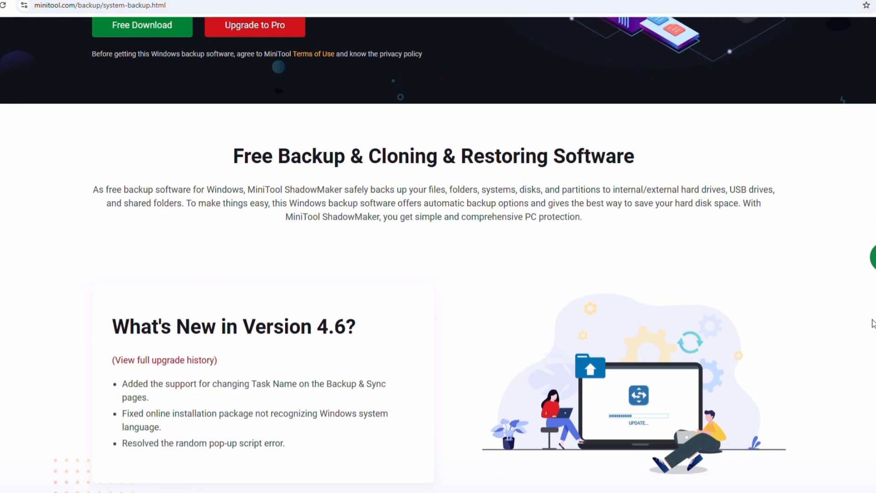
{"action": "scroll", "coordinate": [872, 323], "scroll_direction": "down", "scroll_amount": 1}
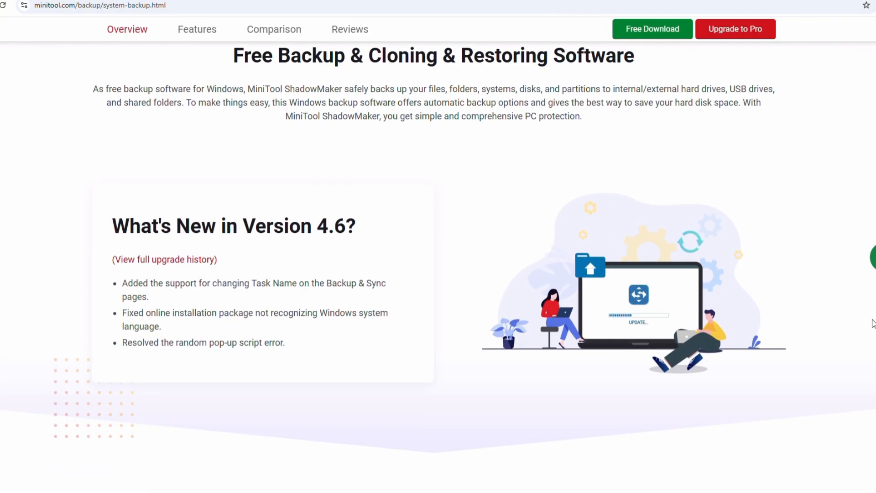
{"action": "scroll", "coordinate": [873, 323], "scroll_direction": "down", "scroll_amount": 2}
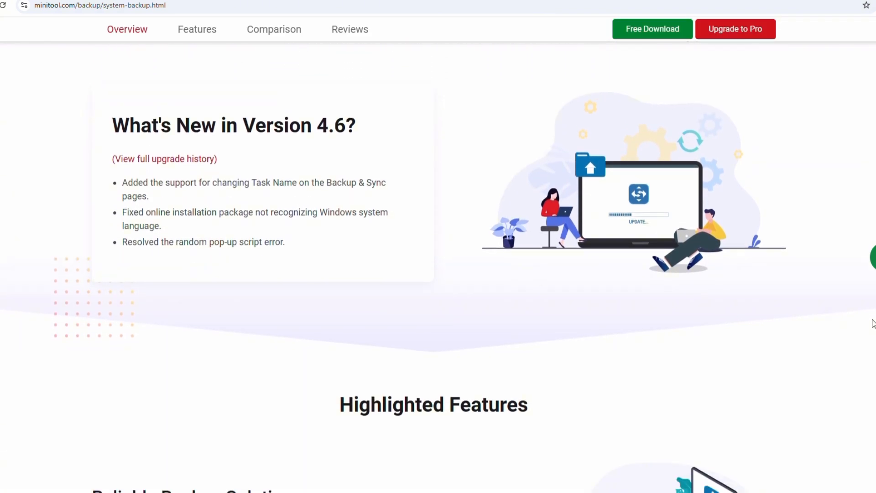
{"action": "scroll", "coordinate": [873, 323], "scroll_direction": "down", "scroll_amount": 2}
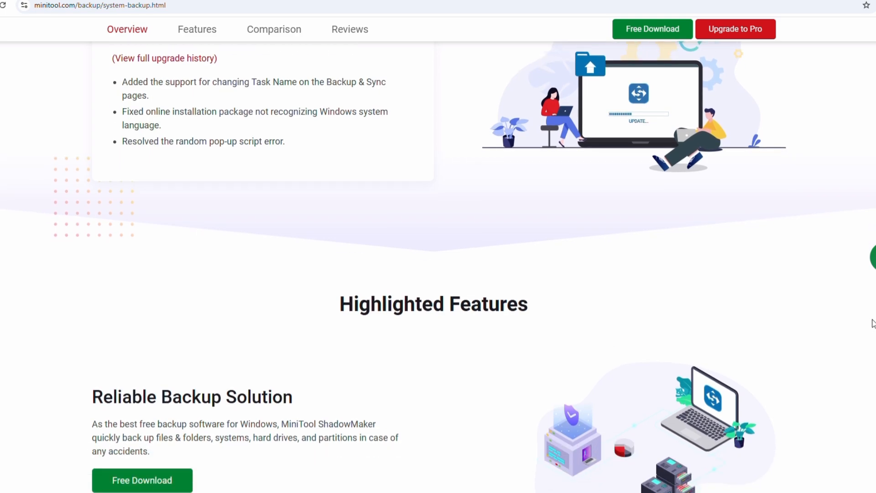